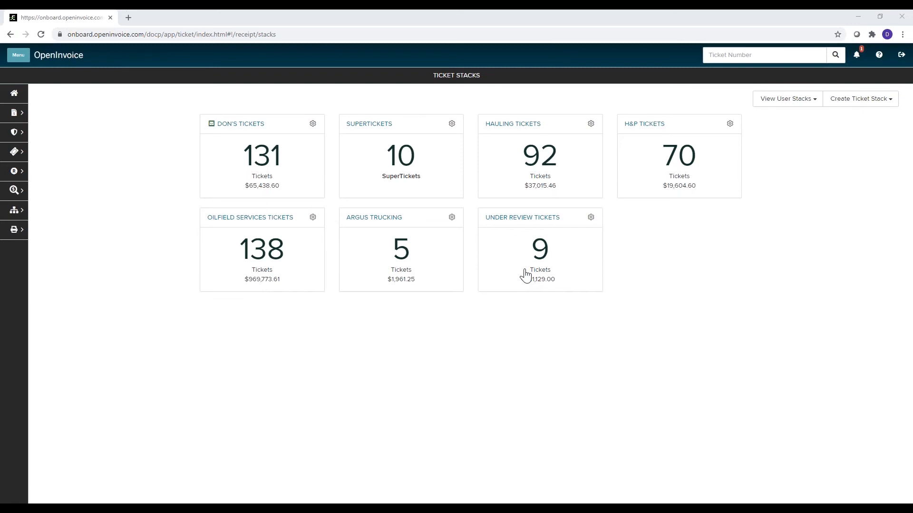
# View the Argus Trucking ticket with service start 04/11/2020 in the Under Review Tickets stack, and return to the ticket list
pyautogui.rightClick(526, 275)
pyautogui.click(523, 272)
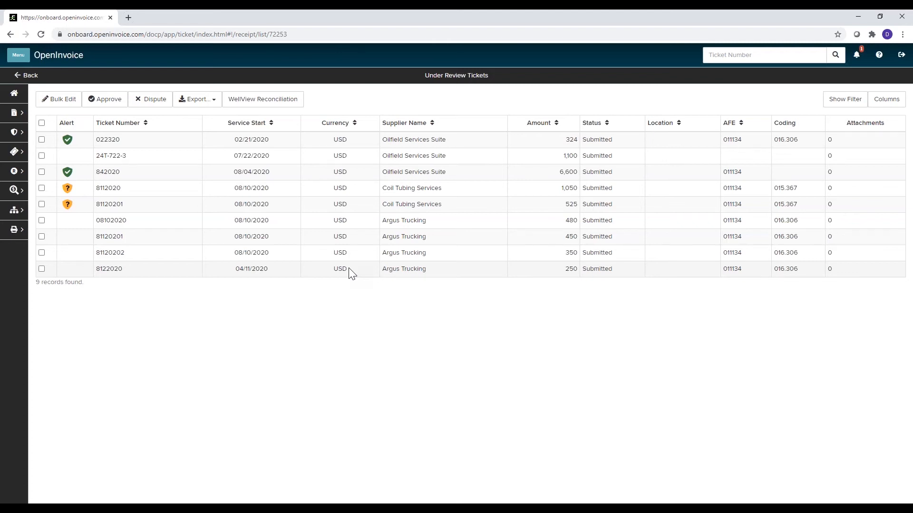
pyautogui.click(351, 273)
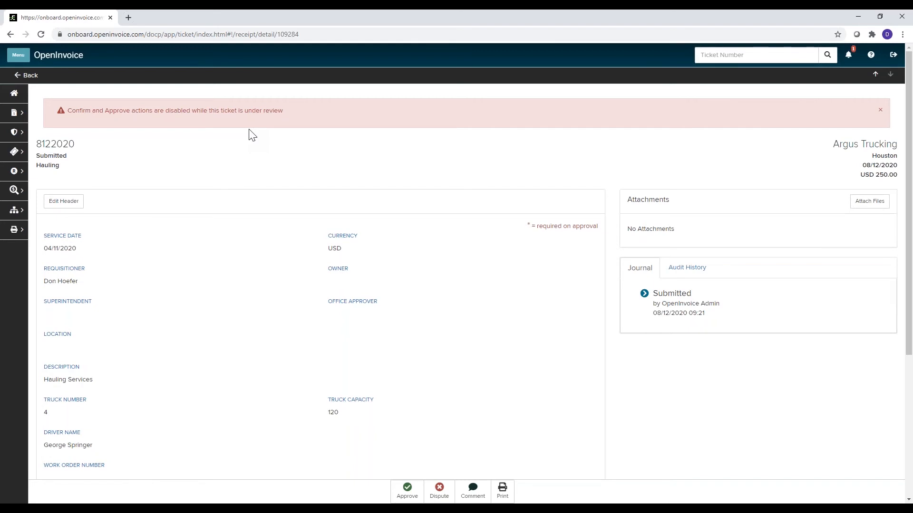
pyautogui.click(30, 75)
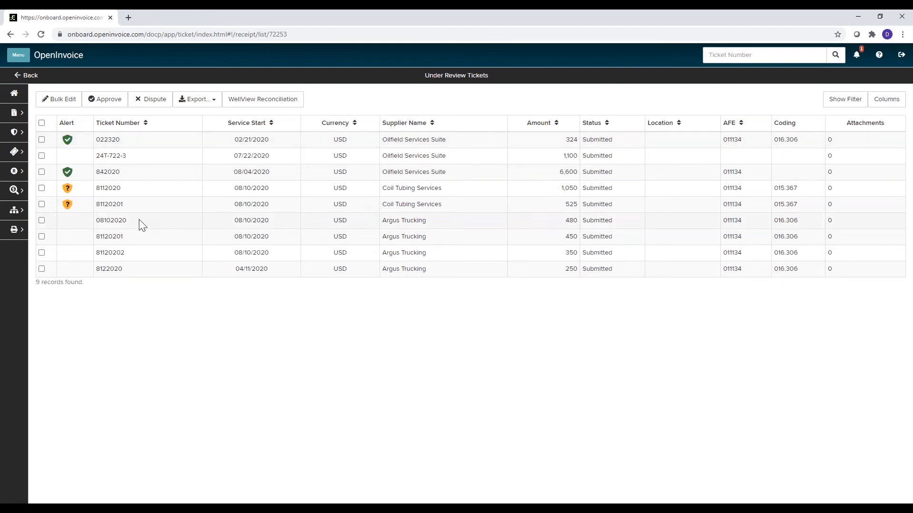
# Open the Audit dashboard, view the list of pending anomalies and return to the dashboard
pyautogui.click(16, 193)
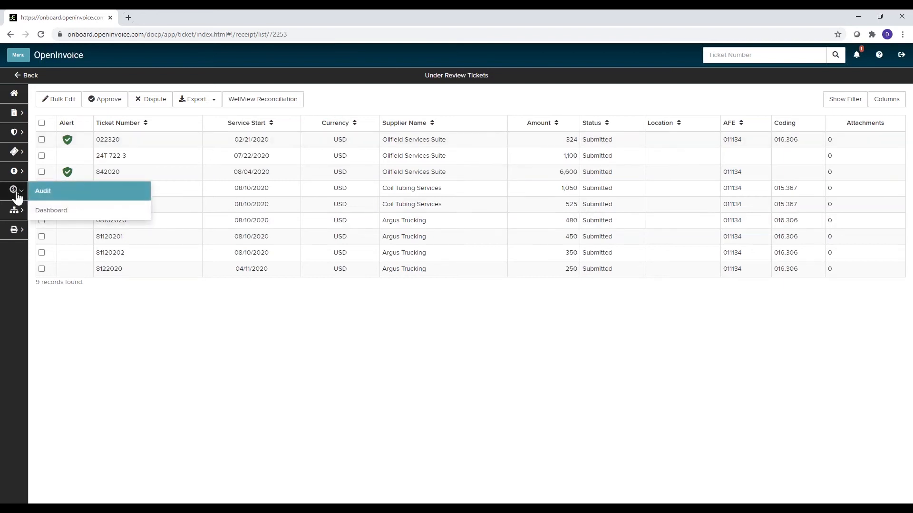
pyautogui.click(51, 211)
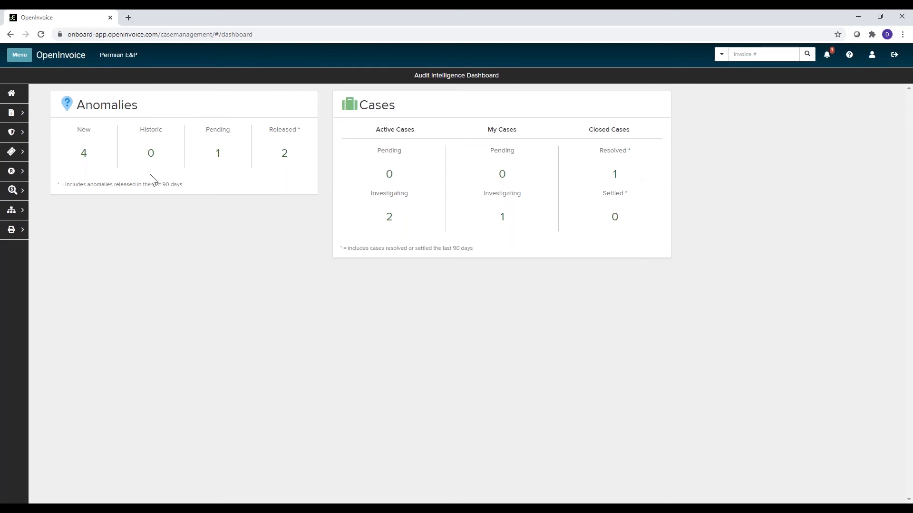
pyautogui.click(218, 161)
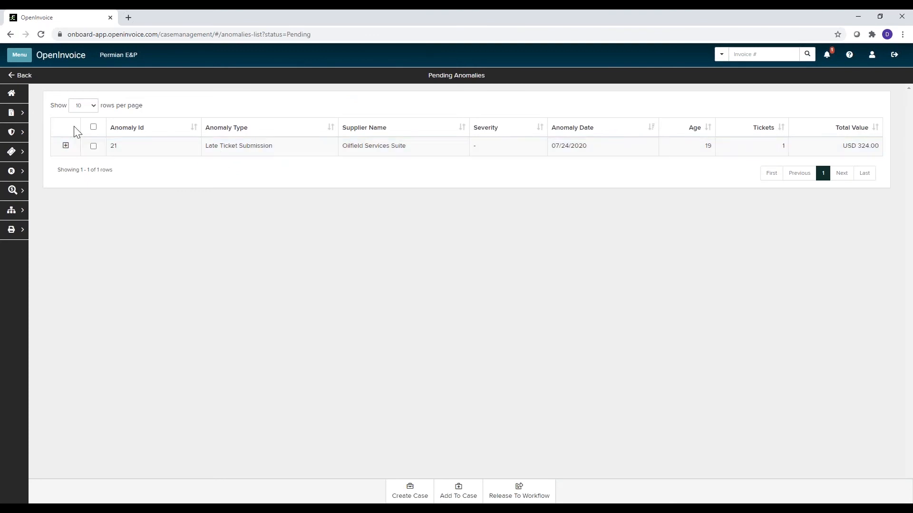
pyautogui.click(23, 76)
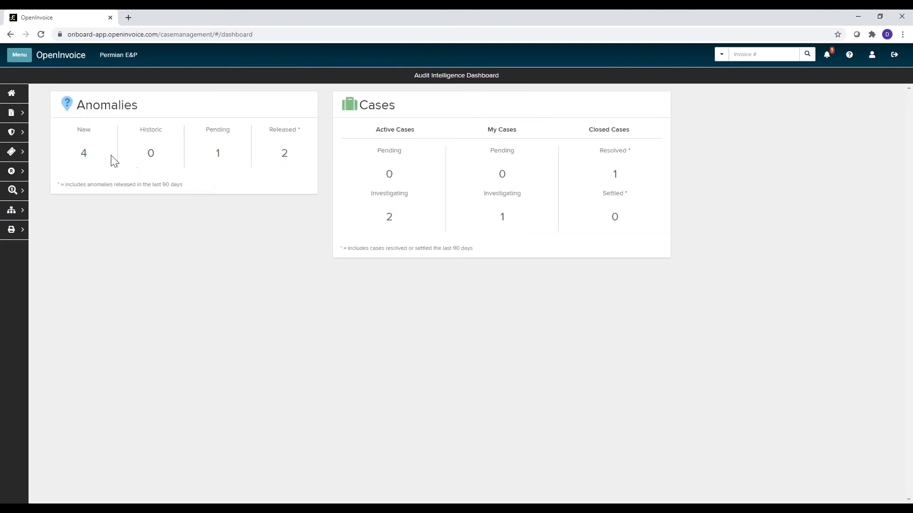
# Examine the tickets behind Argus Trucking's 24 Hour Billing (Driver) anomaly among the new anomalies, and return to the dashboard
pyautogui.click(84, 153)
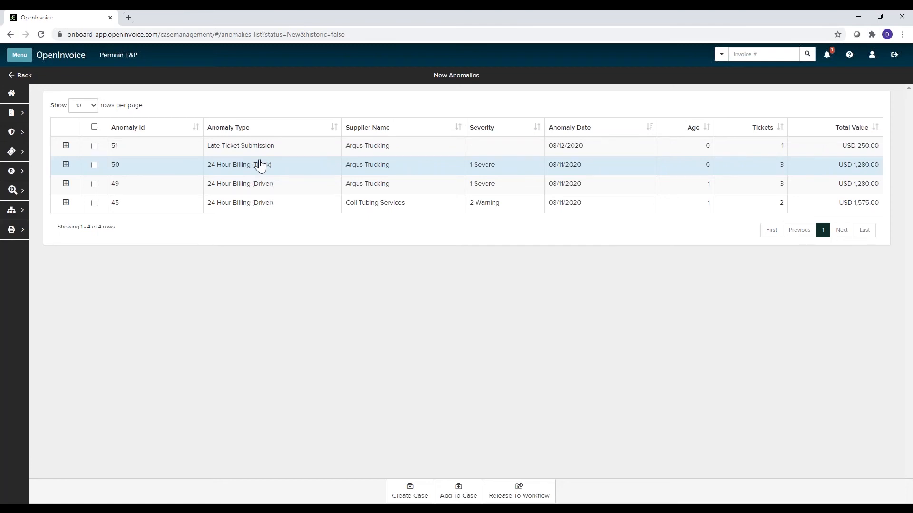
pyautogui.click(66, 184)
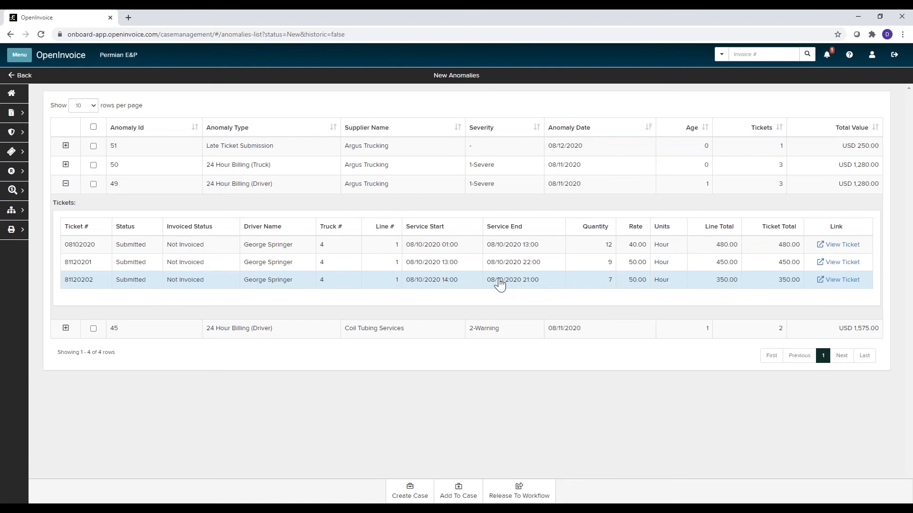
pyautogui.click(66, 183)
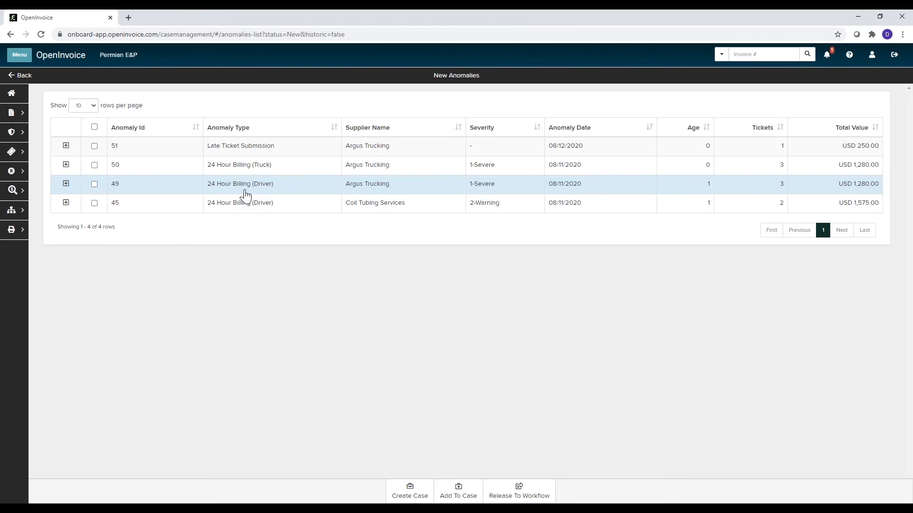
pyautogui.click(23, 76)
# Add the pending Late Ticket Submission anomaly for Oilfield Services Suite to the case "24 Hour violations for OSS"
pyautogui.click(217, 157)
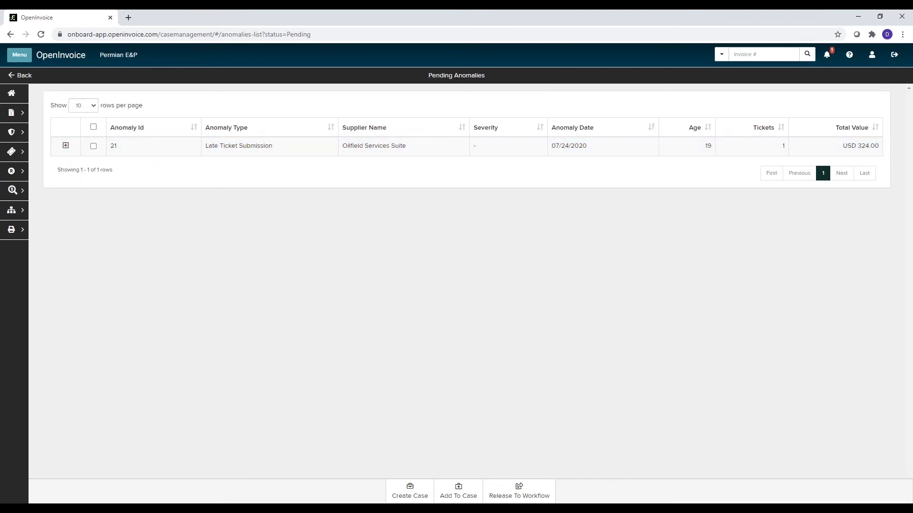
pyautogui.click(66, 145)
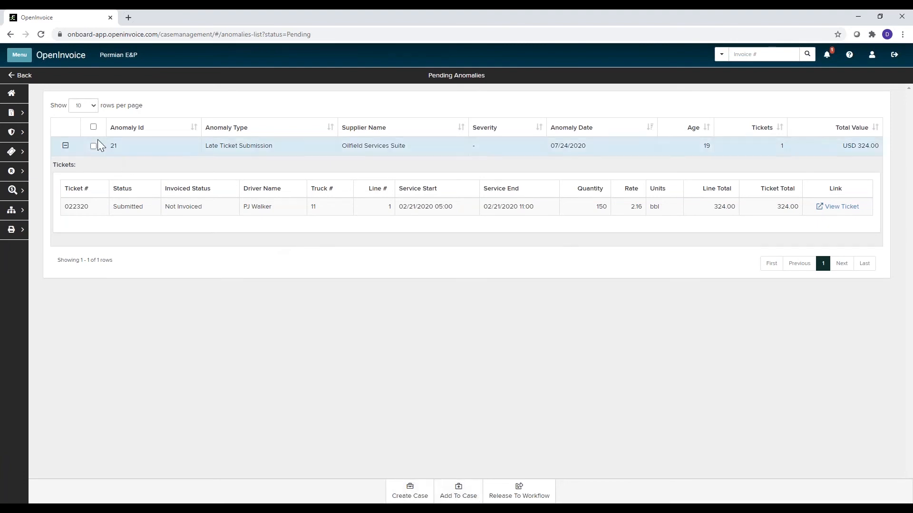
pyautogui.click(93, 127)
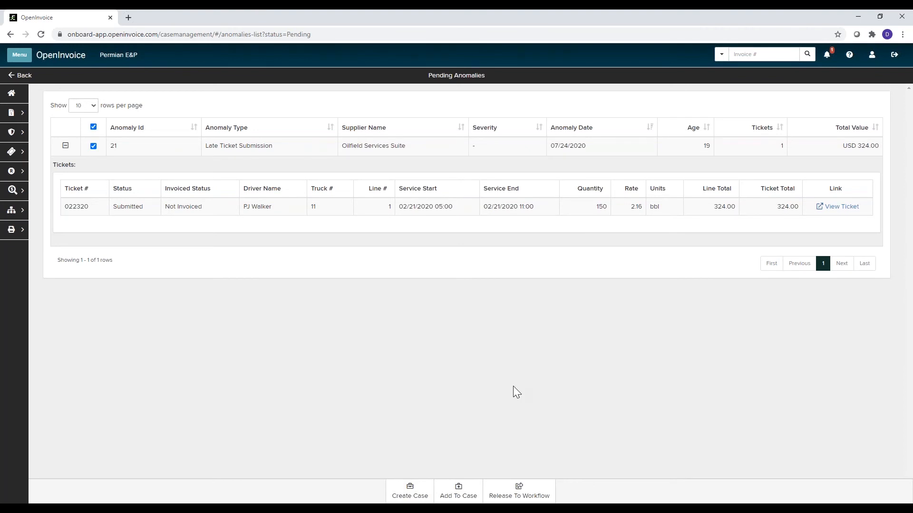
pyautogui.click(461, 488)
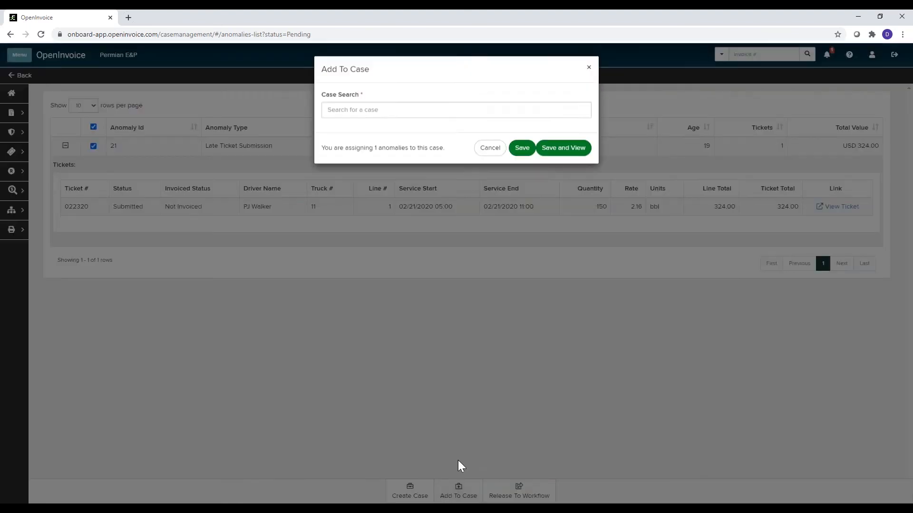
pyautogui.click(334, 107)
pyautogui.write('24')
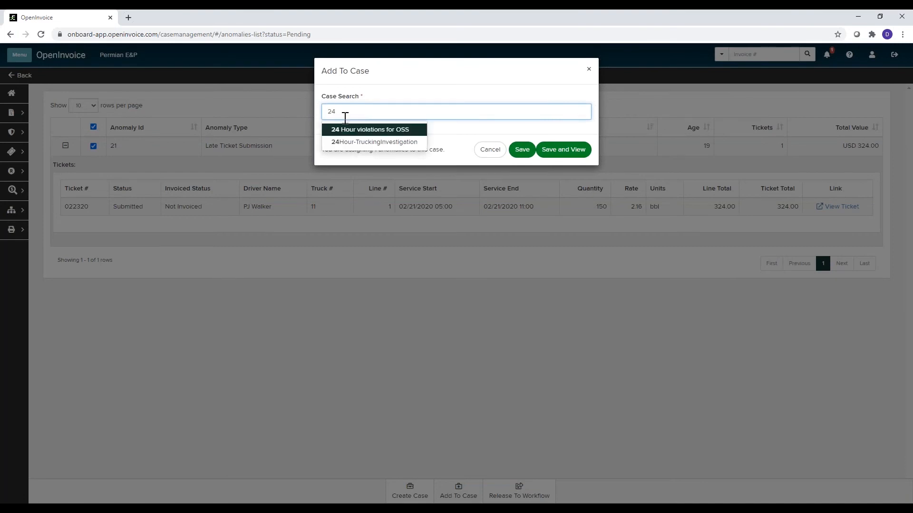
pyautogui.click(346, 131)
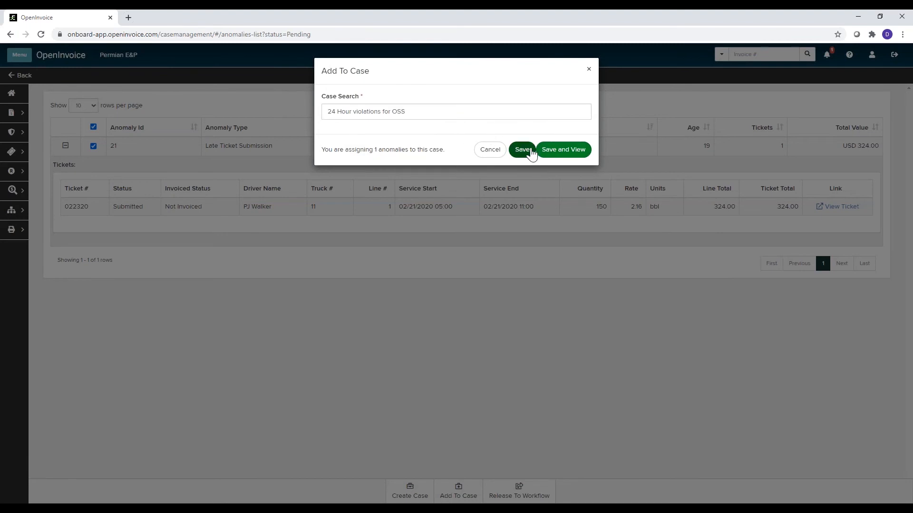
pyautogui.click(521, 150)
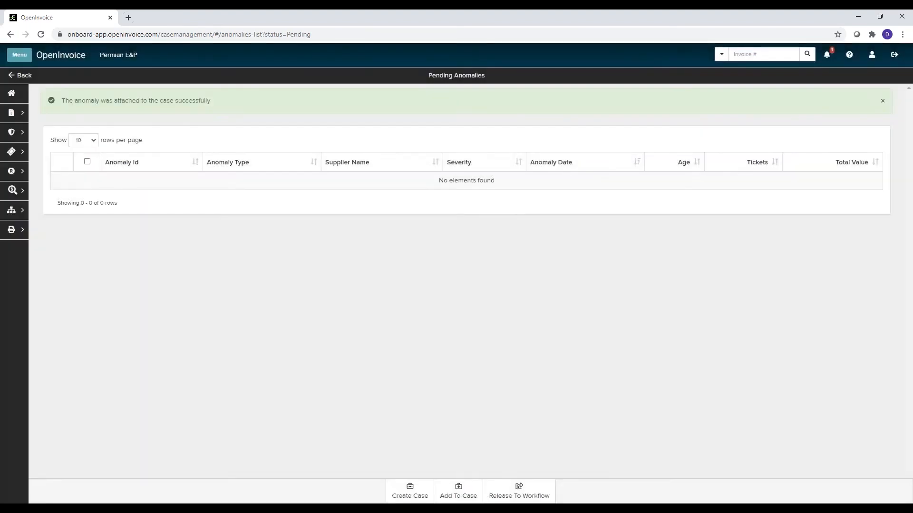
# Open the case "24 Hour violations for OSS" from my investigating cases and inspect the tickets of anomalies 40 and 36
pyautogui.click(27, 79)
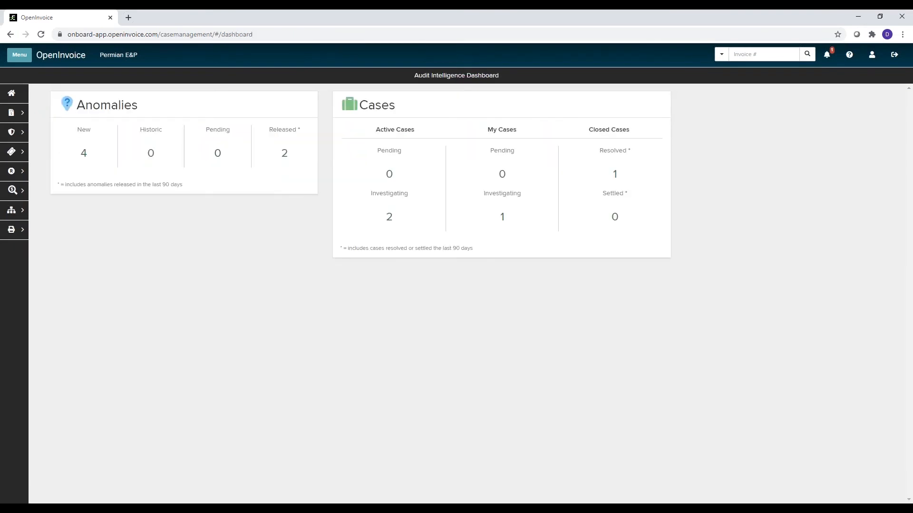
pyautogui.click(503, 223)
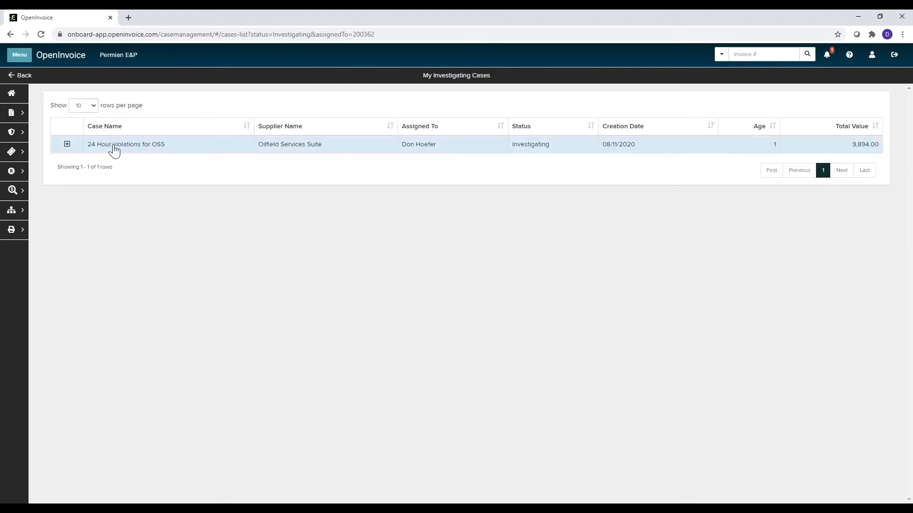
pyautogui.click(133, 148)
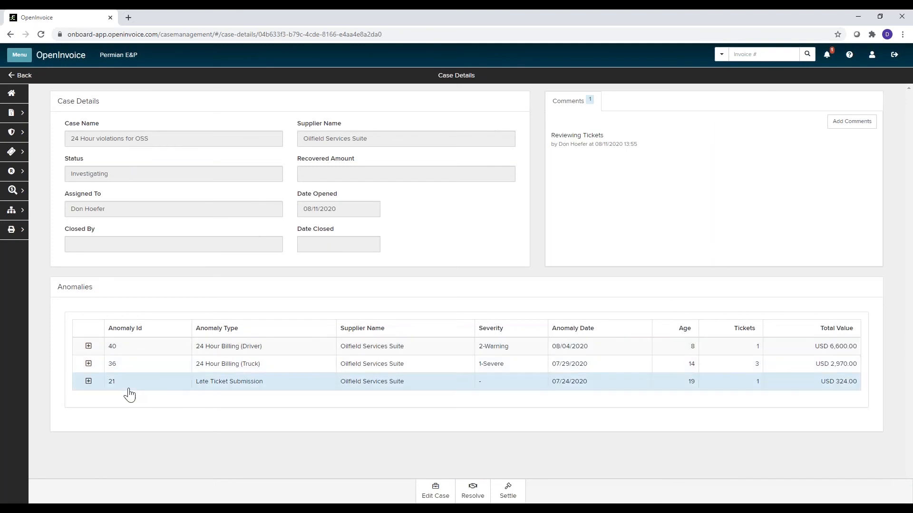
pyautogui.click(88, 346)
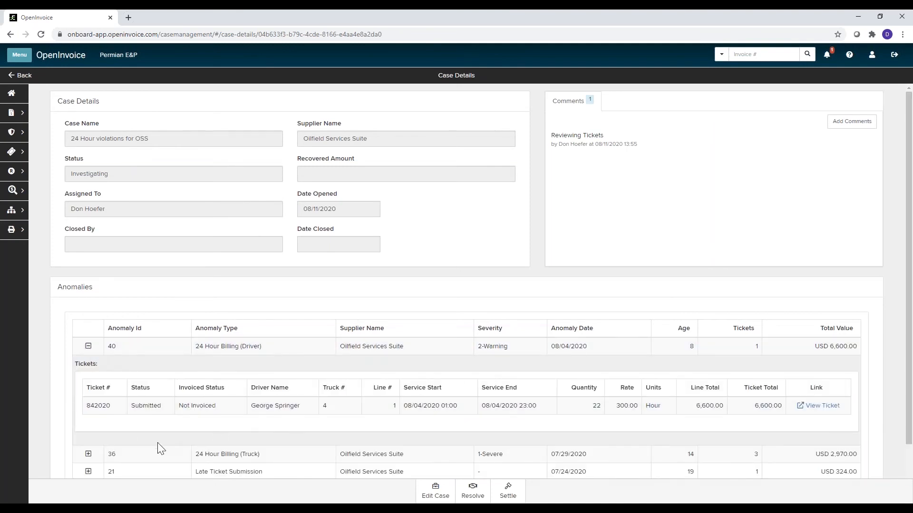
pyautogui.click(88, 454)
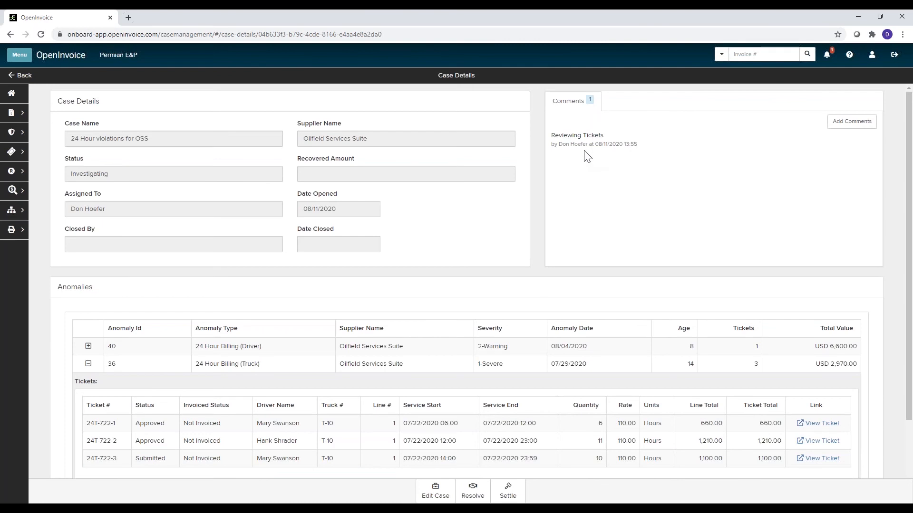
# Add the comment "Also investigating late submission" to the case
pyautogui.click(849, 127)
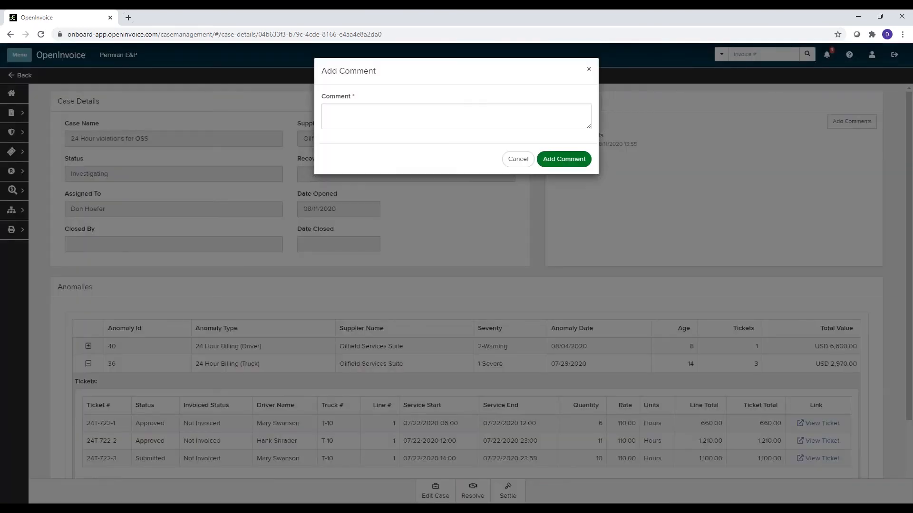
pyautogui.click(431, 118)
pyautogui.write('Also investig')
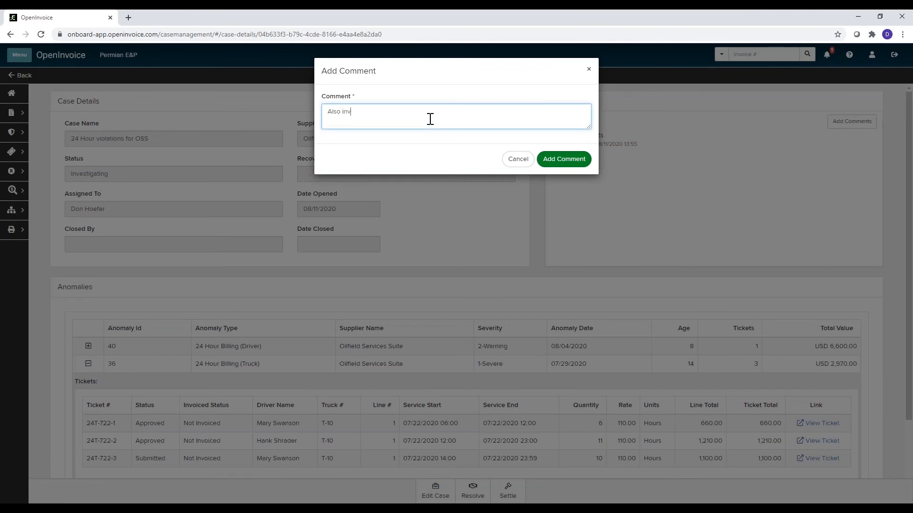
pyautogui.write('atin')
pyautogui.press('BackSpace')
pyautogui.press('BackSpace')
pyautogui.press('BackSpace')
pyautogui.press('BackSpace')
pyautogui.press('BackSpace')
pyautogui.write('ating o')
pyautogui.press('BackSpace')
pyautogui.write('late submission')
pyautogui.click(570, 159)
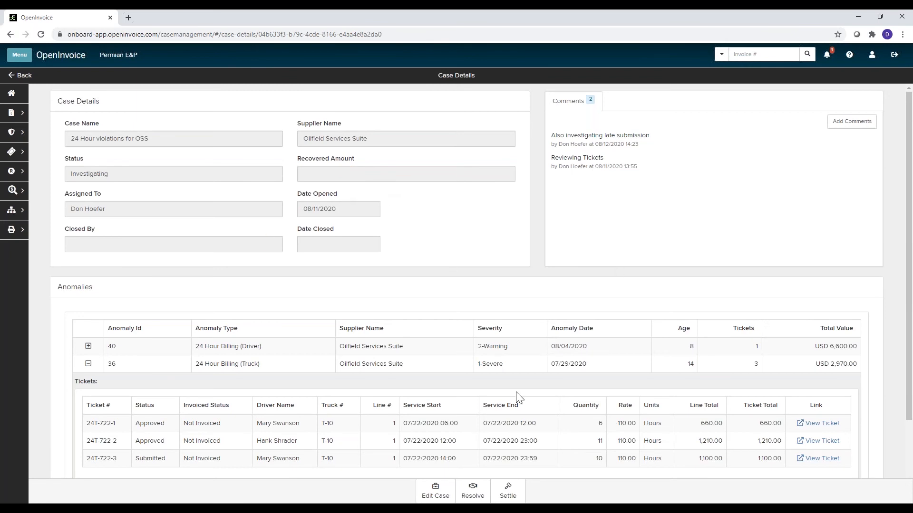
# Start resolving the case with "Dispute all tickets back to the supplier" and resolution code "Investigated - documents disputed"
pyautogui.click(473, 492)
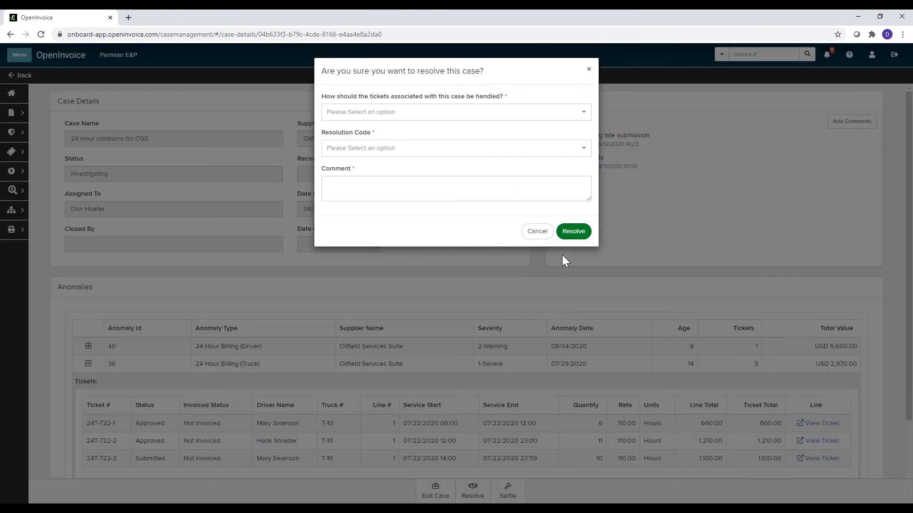
pyautogui.click(386, 112)
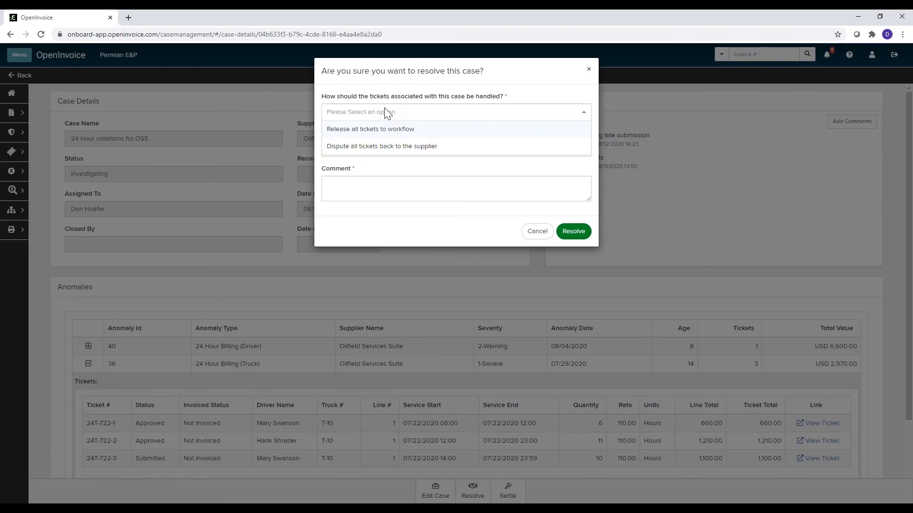
pyautogui.click(373, 147)
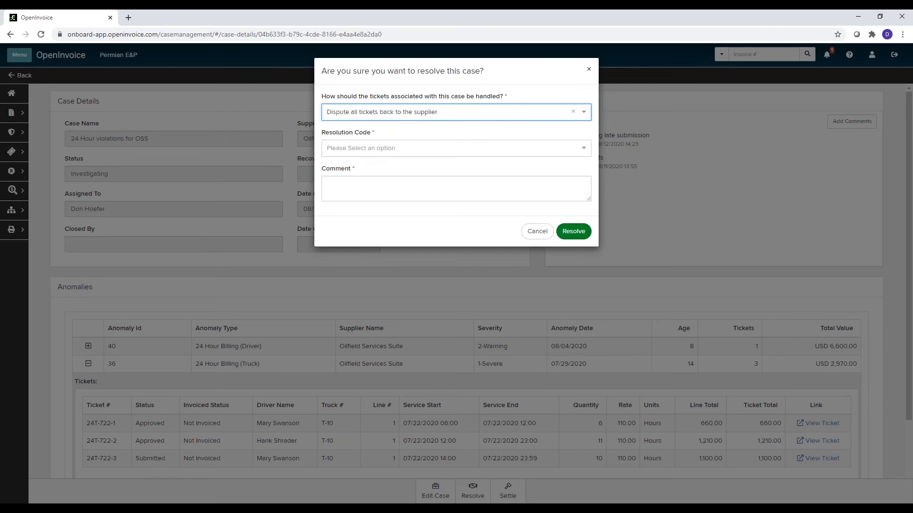
pyautogui.click(344, 149)
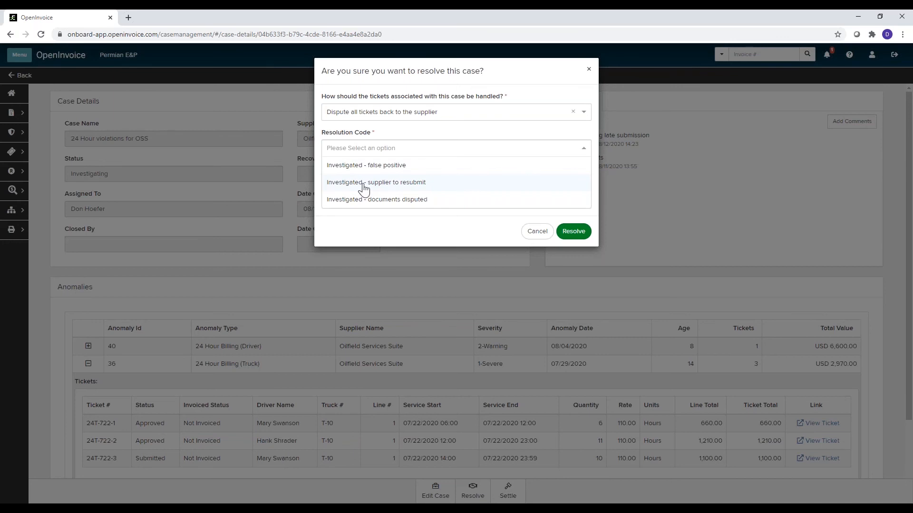
pyautogui.click(352, 205)
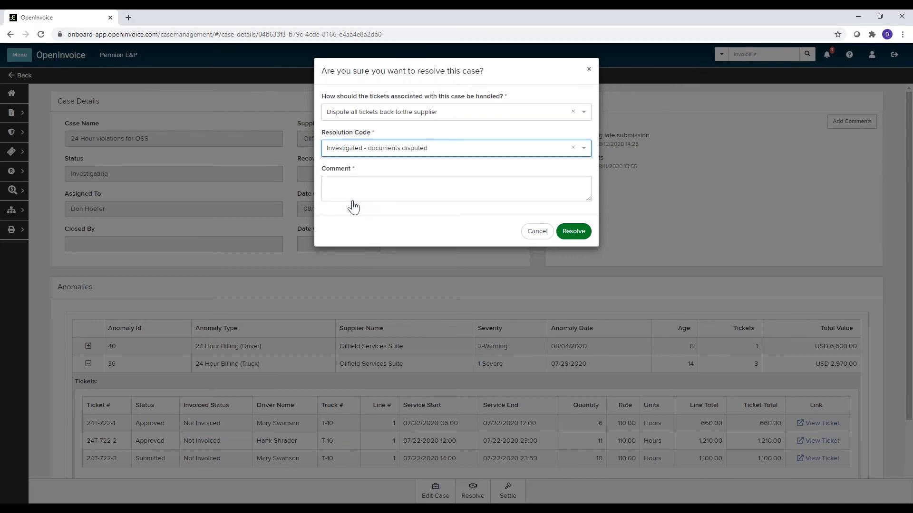
# Enter the resolution comment "Suspect overbilling" and resolve the case
pyautogui.click(383, 182)
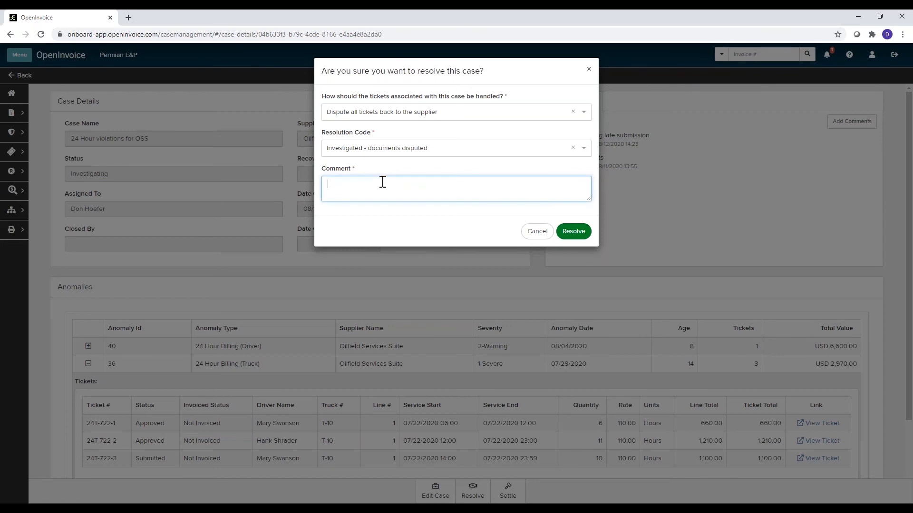
pyautogui.write('Dou')
pyautogui.press('BackSpace')
pyautogui.press('BackSpace')
pyautogui.press('BackSpace')
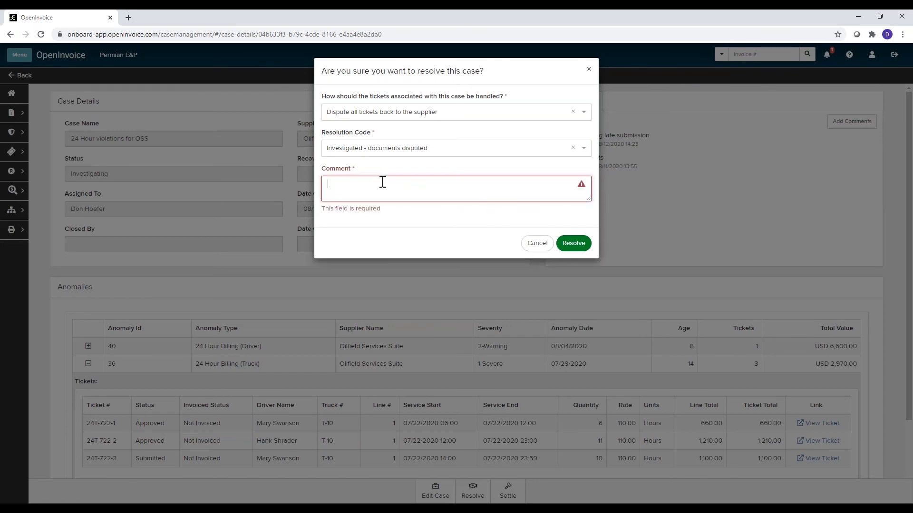
pyautogui.write("Don't")
pyautogui.press('BackSpace')
pyautogui.press('BackSpace')
pyautogui.press('BackSpace')
pyautogui.write('Suspect overbilling')
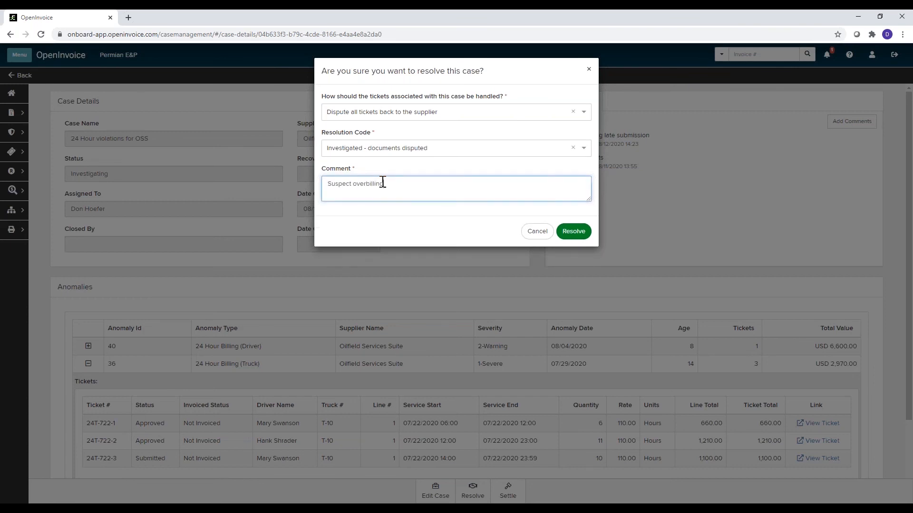
pyautogui.click(571, 232)
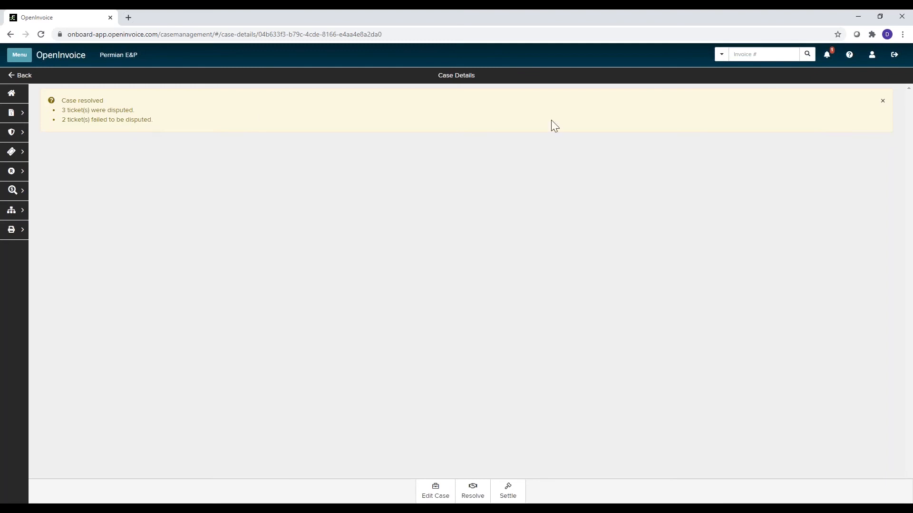
# Dismiss the case resolution message and return to the Audit Intelligence Dashboard
pyautogui.click(882, 103)
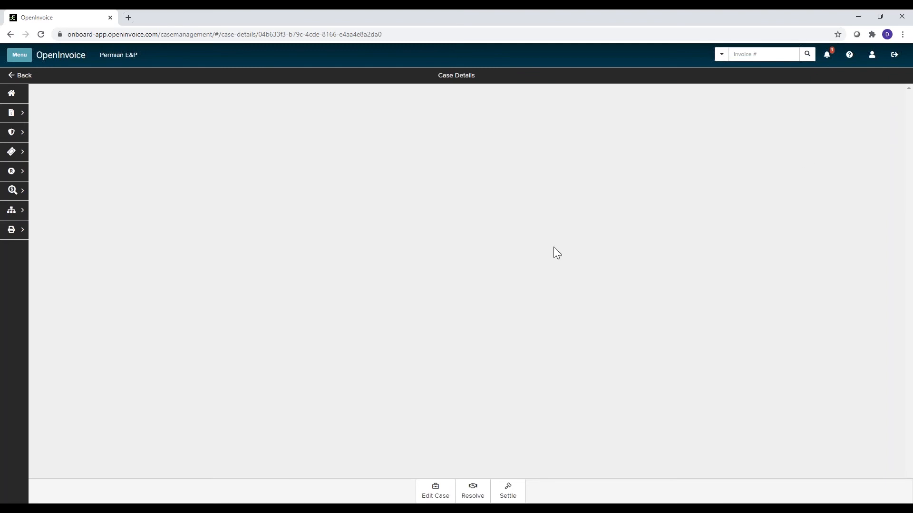
pyautogui.click(21, 75)
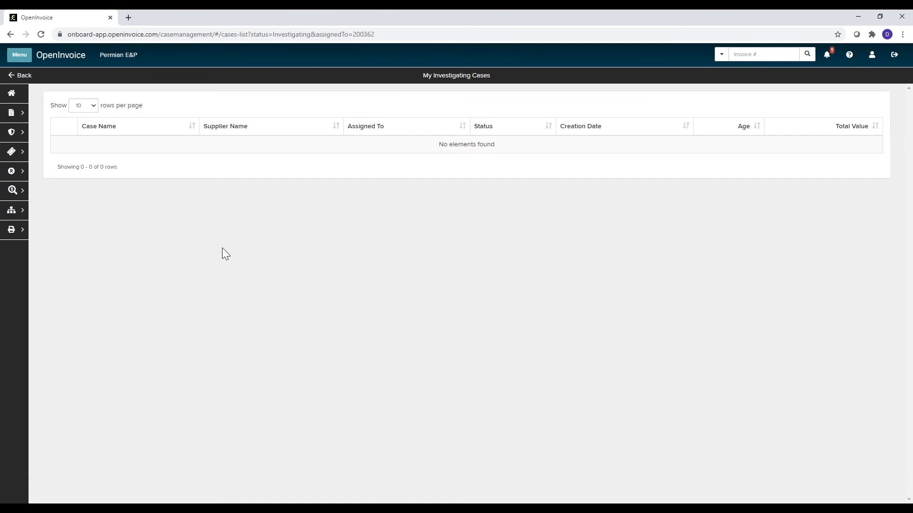
pyautogui.click(23, 76)
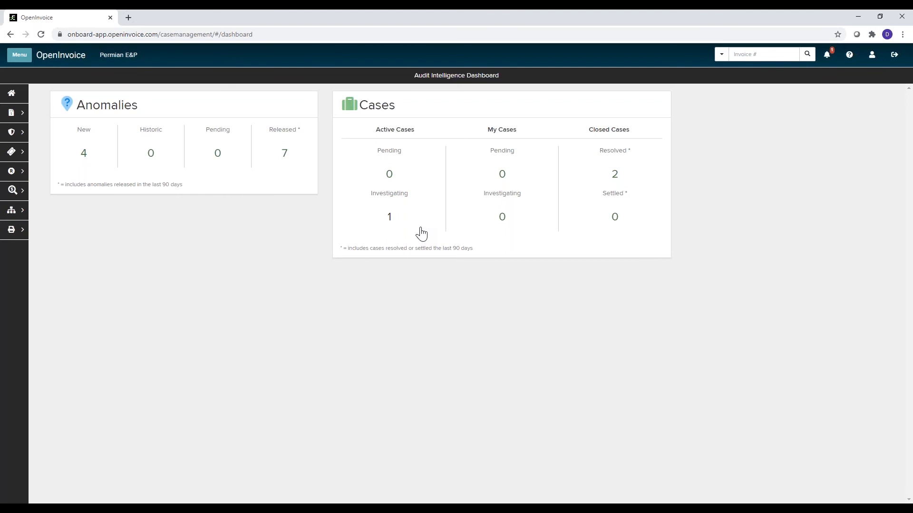
pyautogui.click(14, 171)
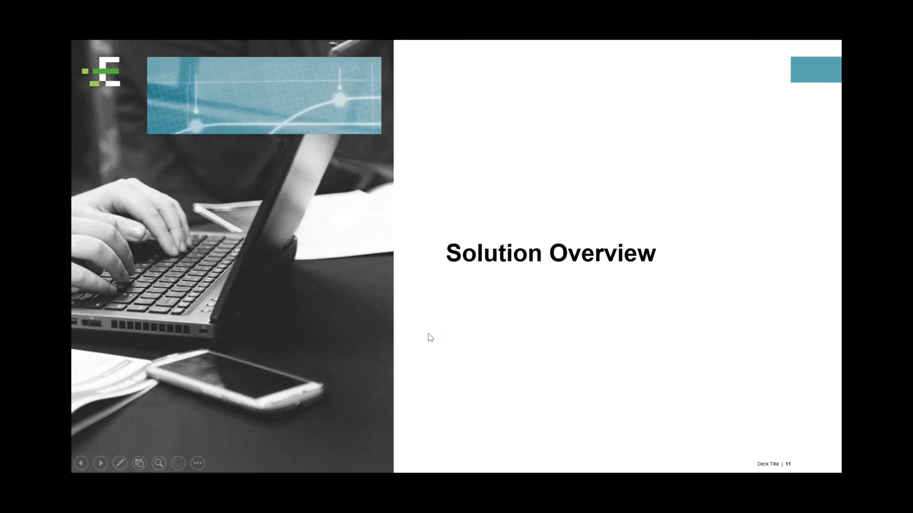
pyautogui.click(480, 364)
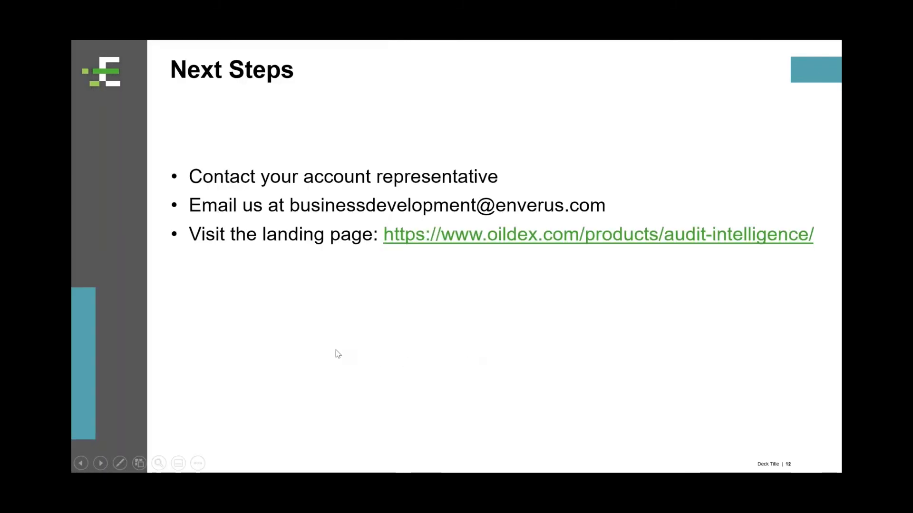